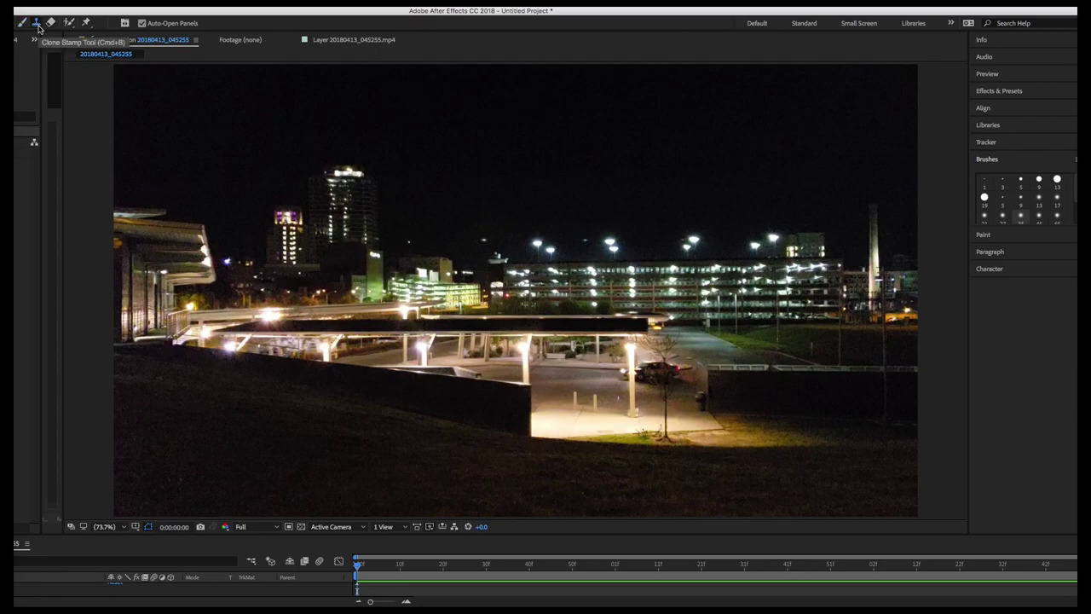
Step: Select the Soft Round 27 px brush in the Brushes panel
{"action": "left_click", "coordinate": [995, 161]}
{"action": "left_click", "coordinate": [996, 158]}
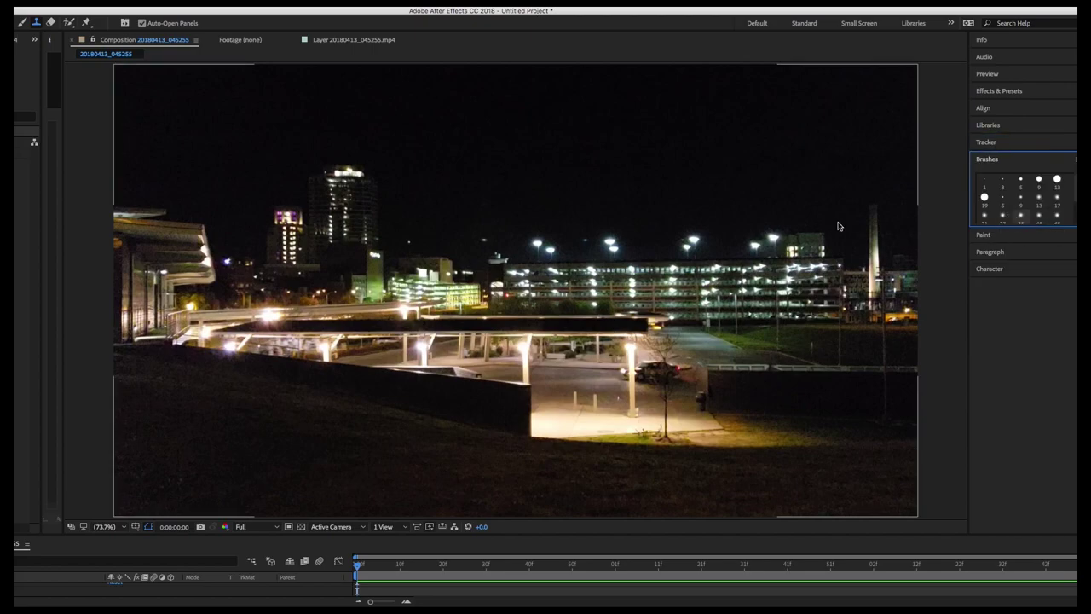
Step: Open the 20180413_045255 layer for painting and check frame 13 for the flare, then return to frame 0
{"action": "double_click", "coordinate": [495, 210]}
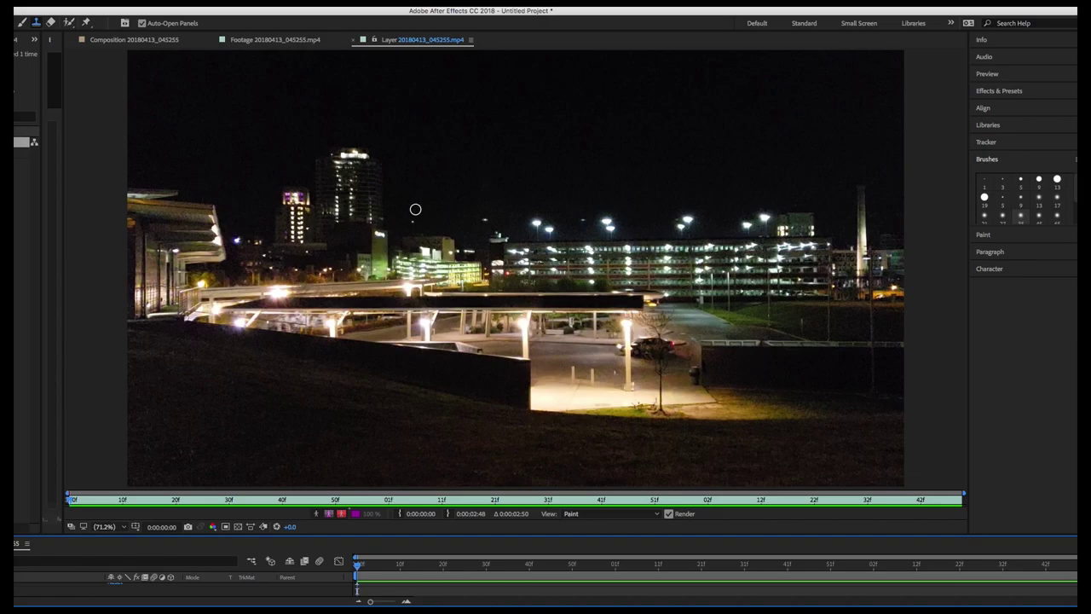
{"action": "left_click", "coordinate": [417, 579]}
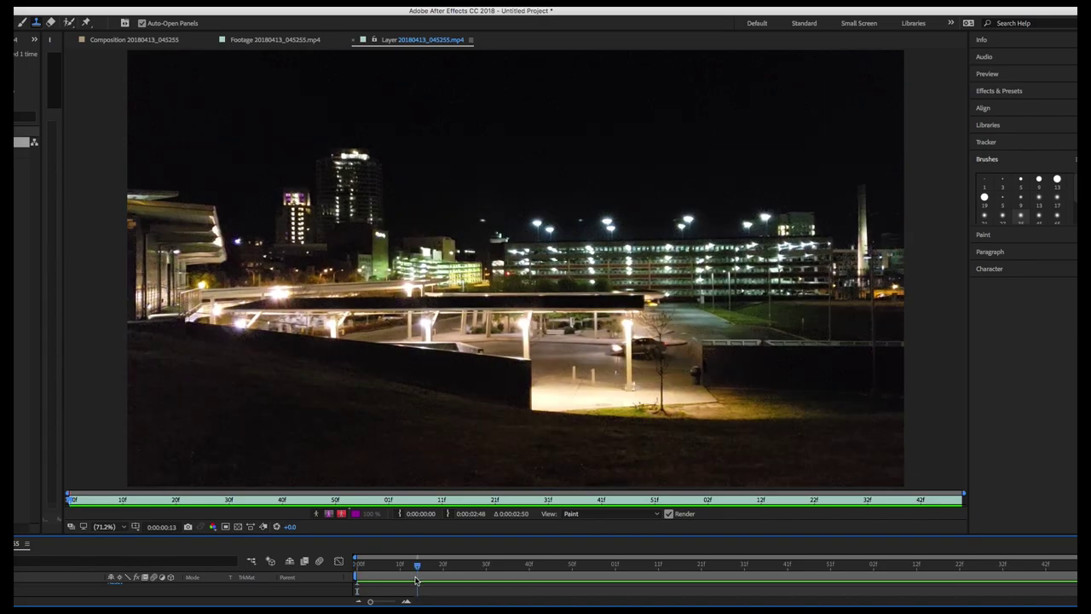
{"action": "left_click", "coordinate": [357, 570]}
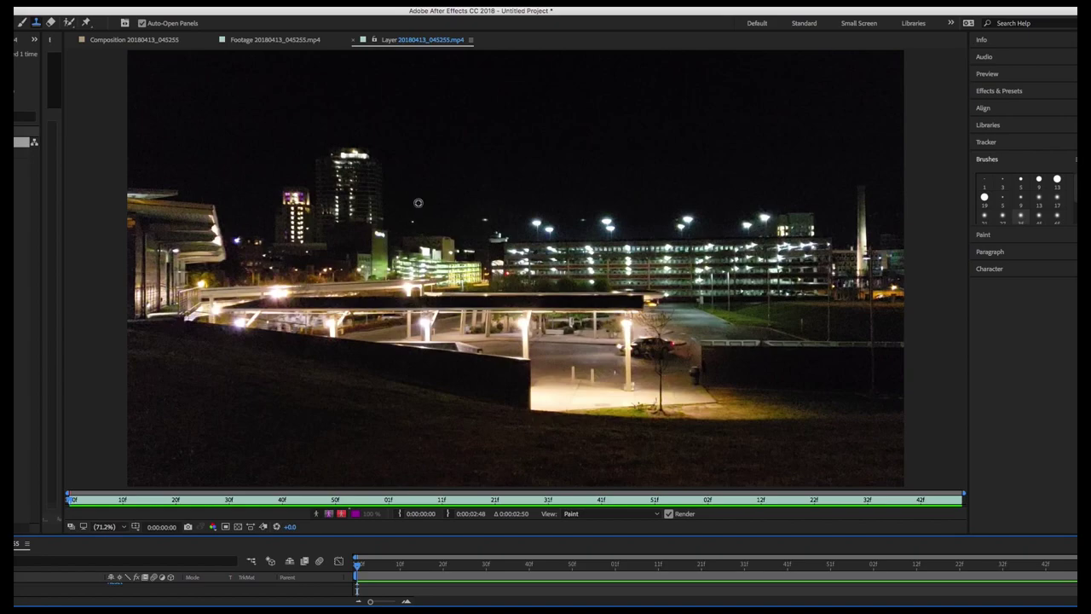
Step: Sample clean sky and clone it over the flare spot on frame 0
{"action": "left_click", "coordinate": [419, 202]}
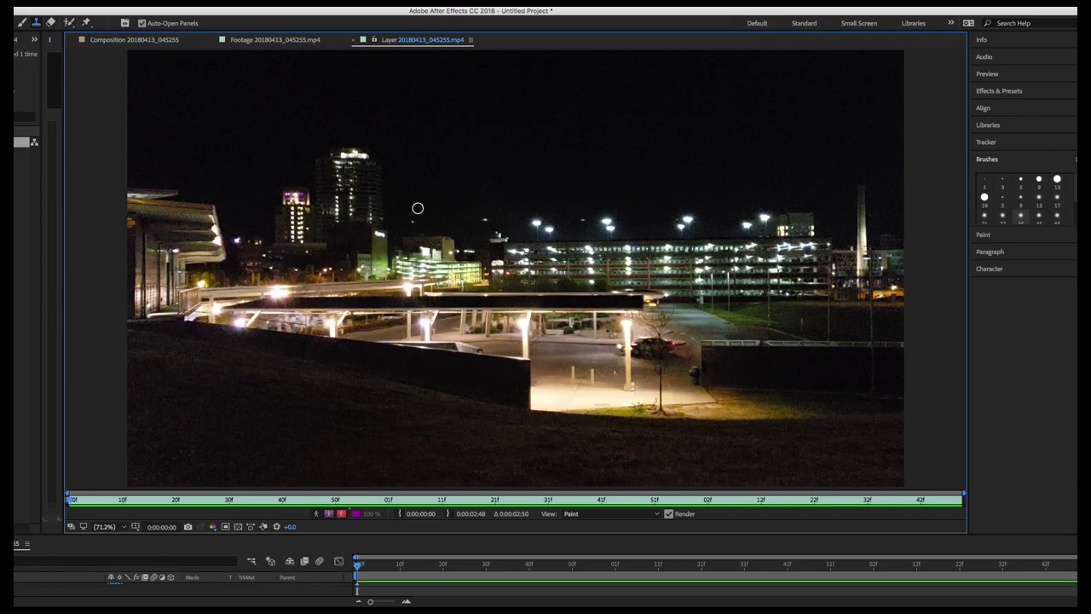
{"action": "mouse_move", "coordinate": [413, 220]}
{"action": "left_mouse_down"}
{"action": "mouse_move", "coordinate": [440, 217]}
{"action": "mouse_move", "coordinate": [476, 197]}
{"action": "left_mouse_up"}
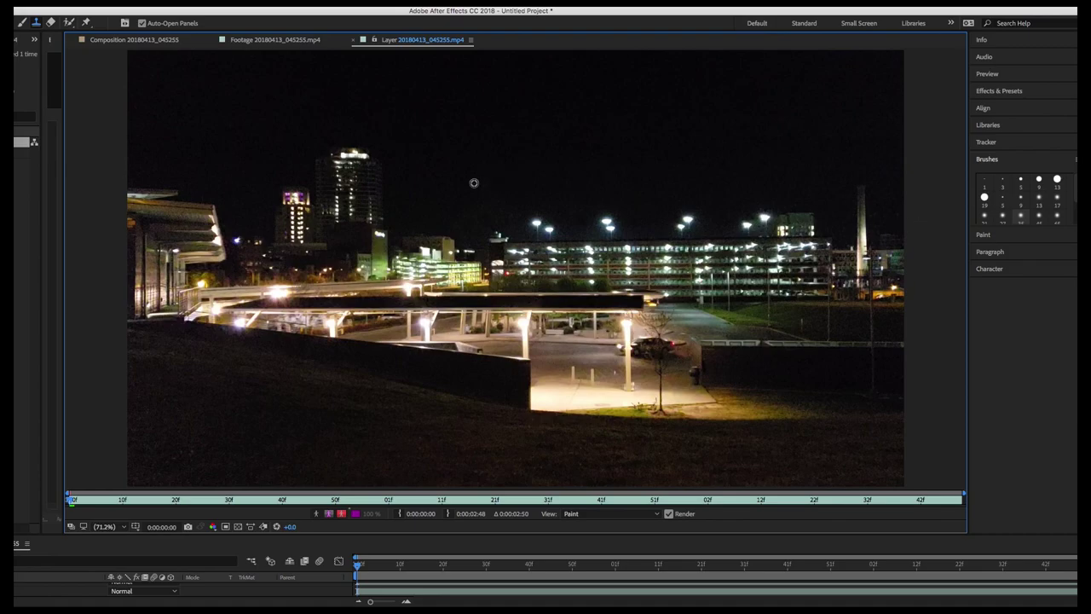
{"action": "key", "text": "slash"}
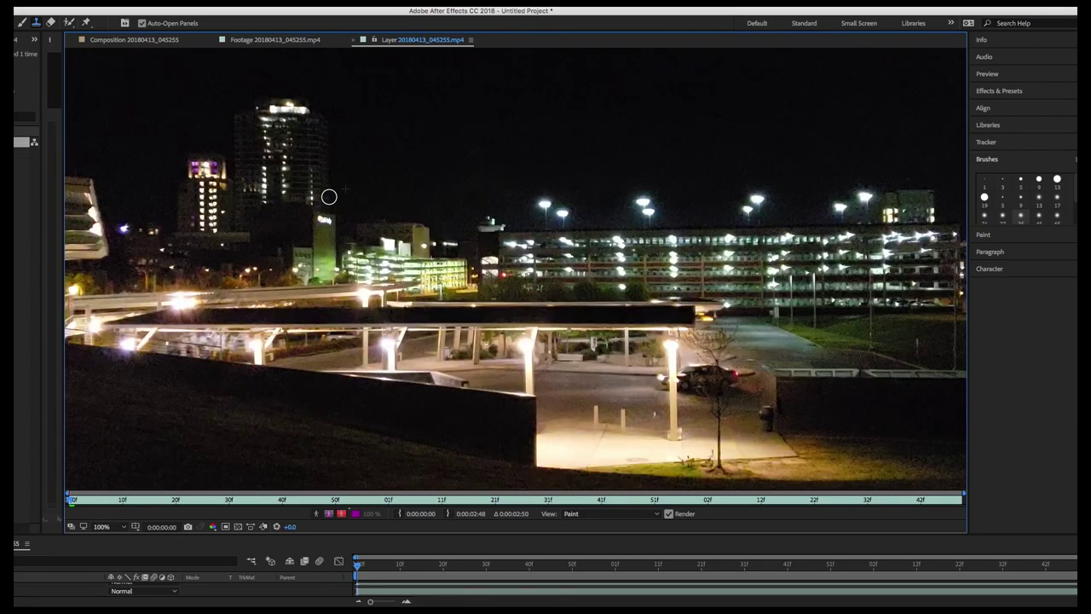
Step: Clone the flare spot out on frame 6
{"action": "key", "text": "shift+slash"}
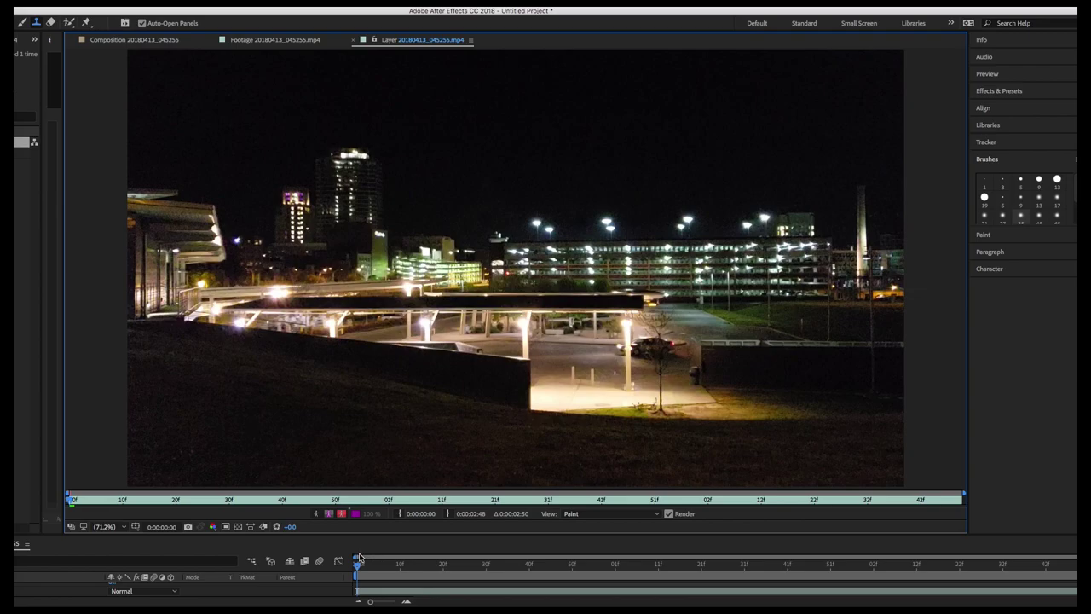
{"action": "left_click", "coordinate": [358, 567]}
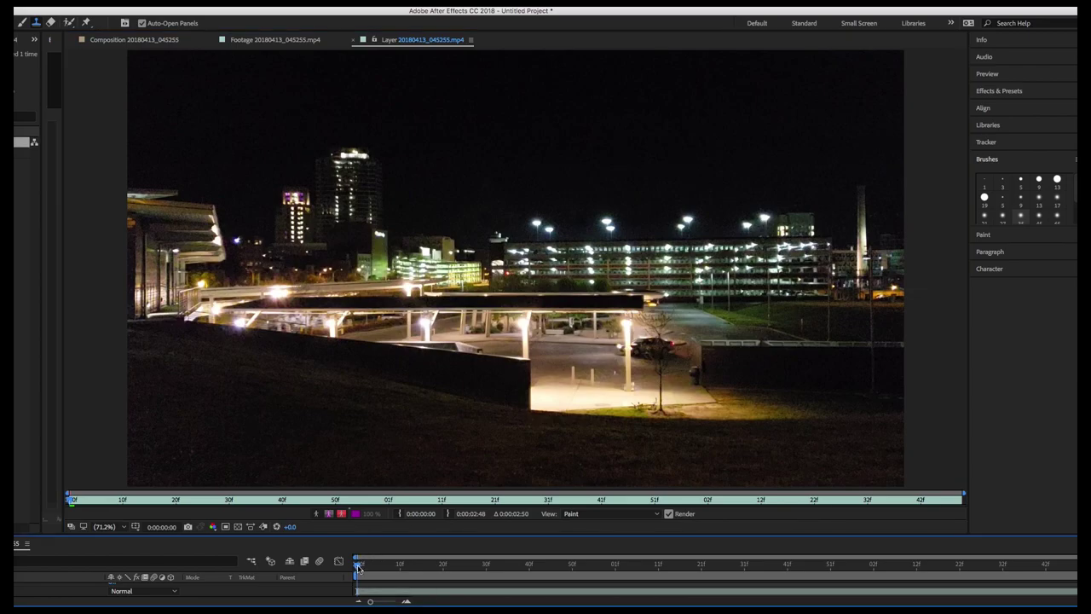
{"action": "left_click_drag", "start_coordinate": [362, 566], "coordinate": [394, 569]}
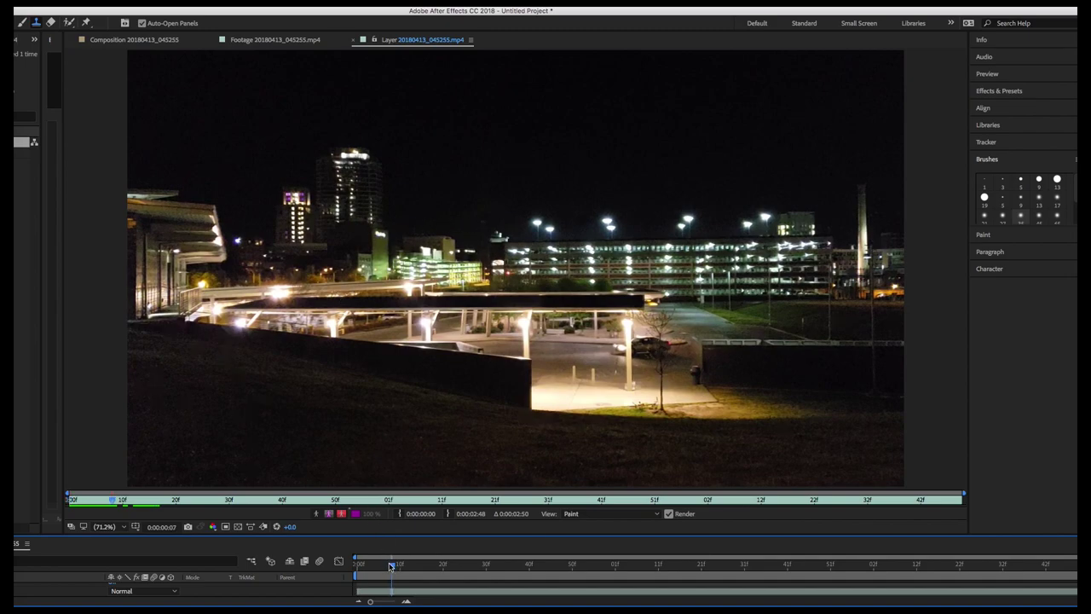
{"action": "left_click_drag", "start_coordinate": [391, 568], "coordinate": [383, 569]}
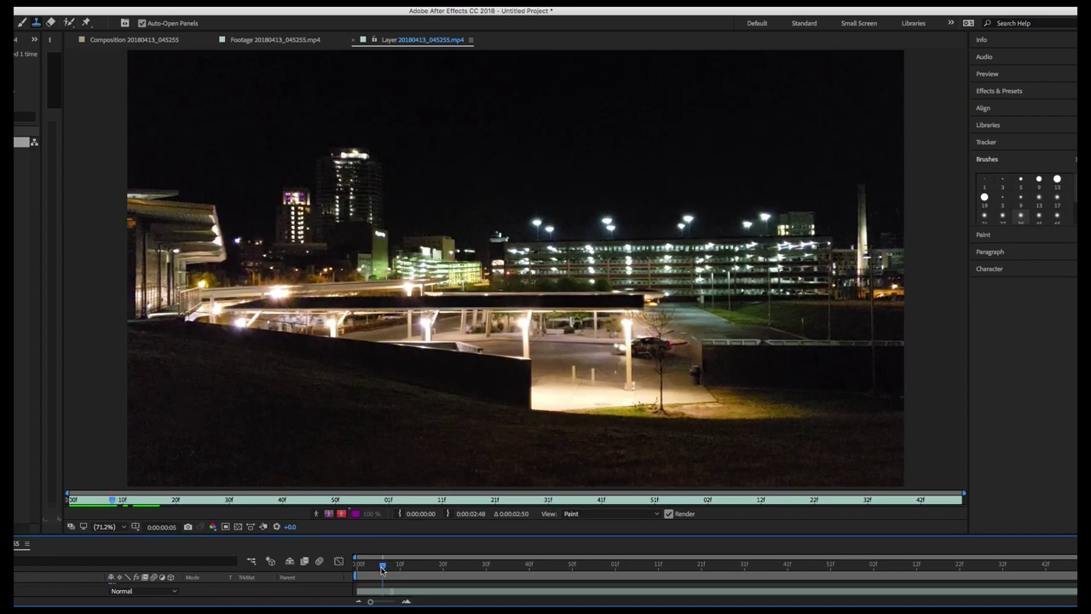
{"action": "left_click", "coordinate": [385, 225]}
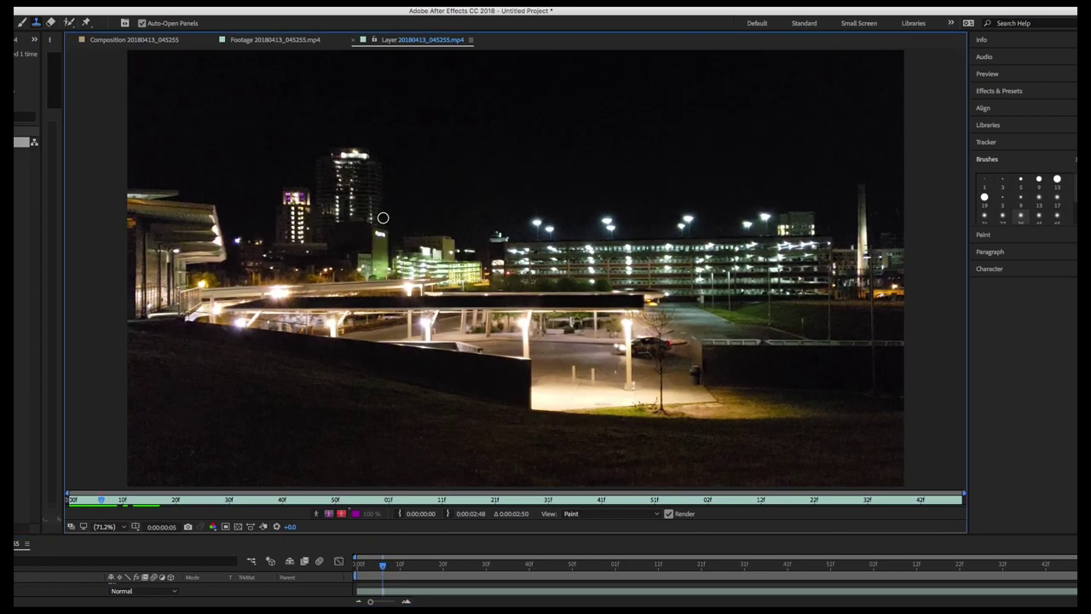
Step: Clone clean sky over the flare on frame 7 and advance toward frame 18
{"action": "left_click_drag", "start_coordinate": [383, 567], "coordinate": [396, 569]}
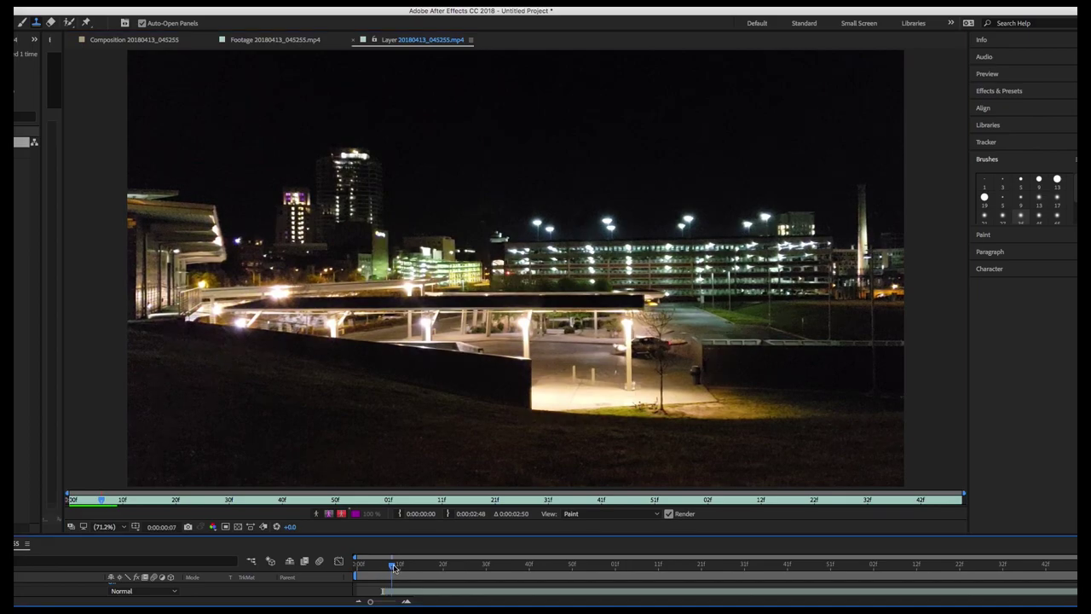
{"action": "left_click", "coordinate": [459, 208]}
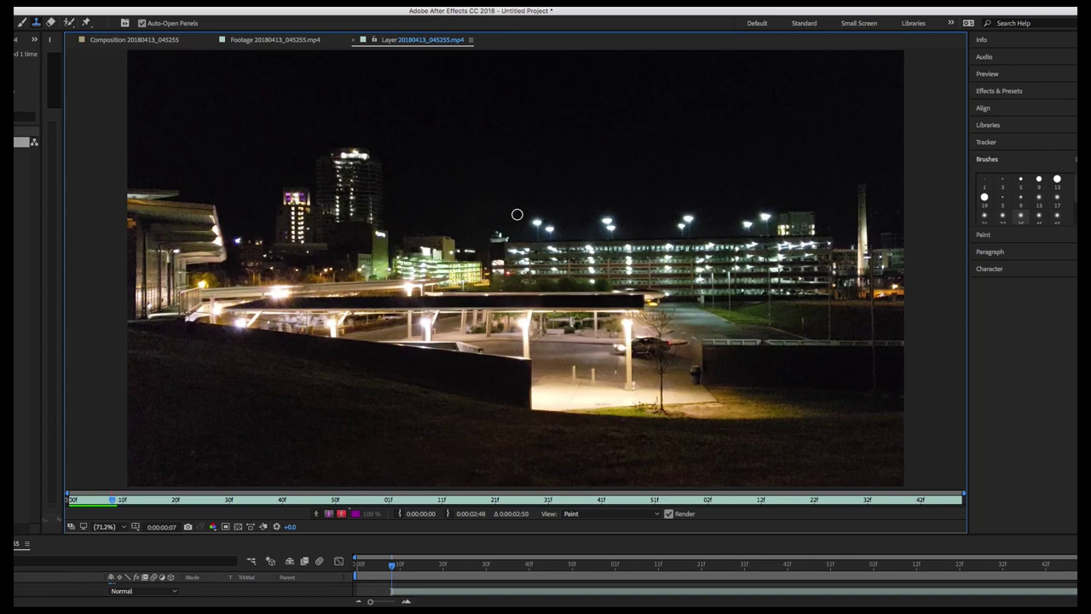
{"action": "left_click", "coordinate": [394, 565]}
{"action": "left_click_drag", "start_coordinate": [396, 566], "coordinate": [400, 566]}
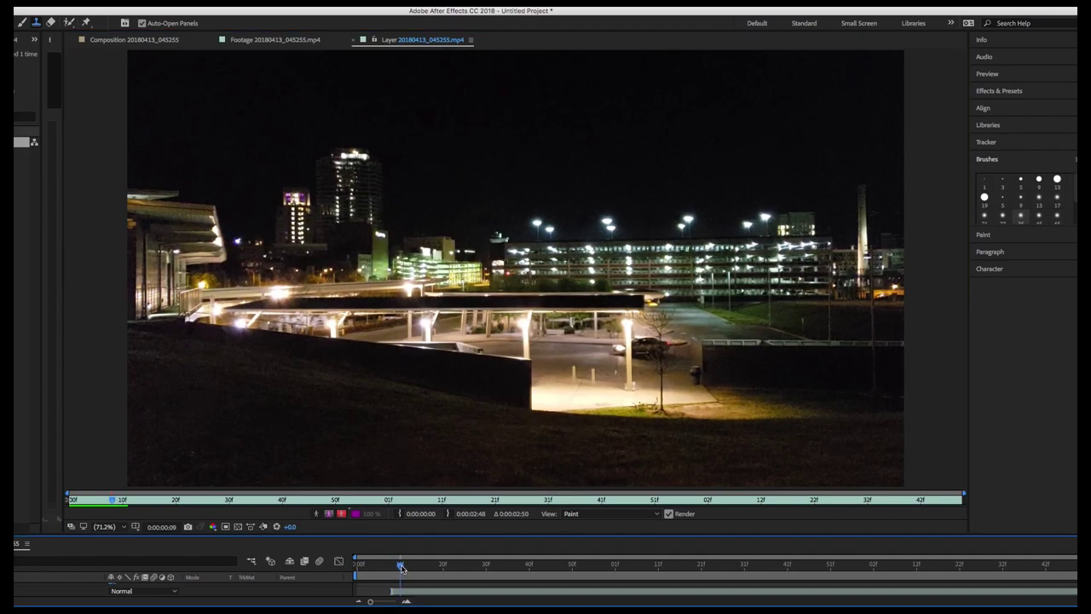
{"action": "left_click_drag", "start_coordinate": [401, 567], "coordinate": [376, 579]}
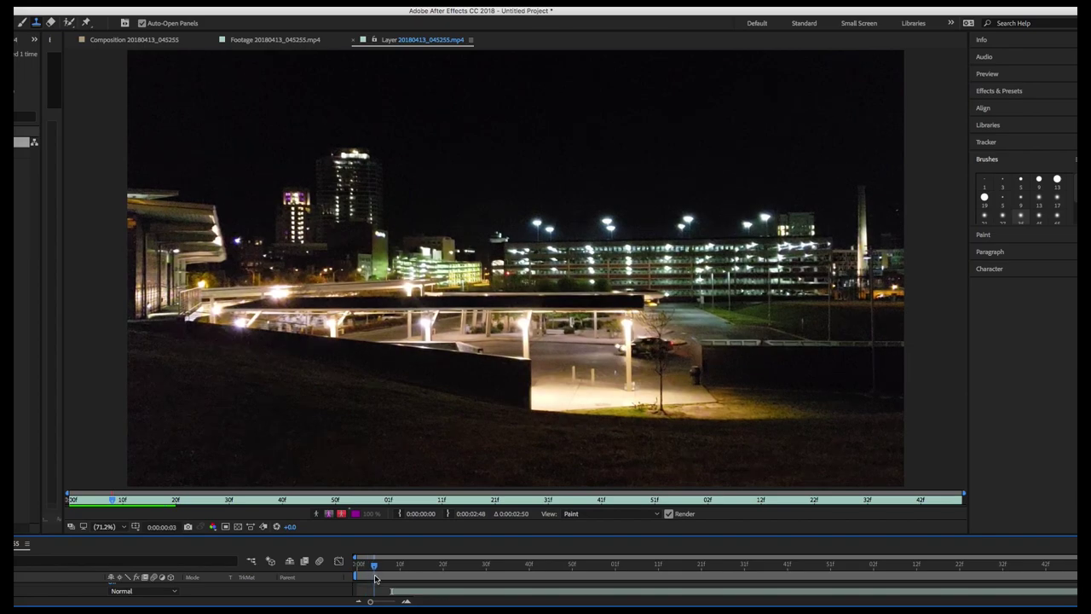
Step: Clone out the flare spot on the current frame and on frame 11, resampling clean sky
{"action": "left_click", "coordinate": [890, 197]}
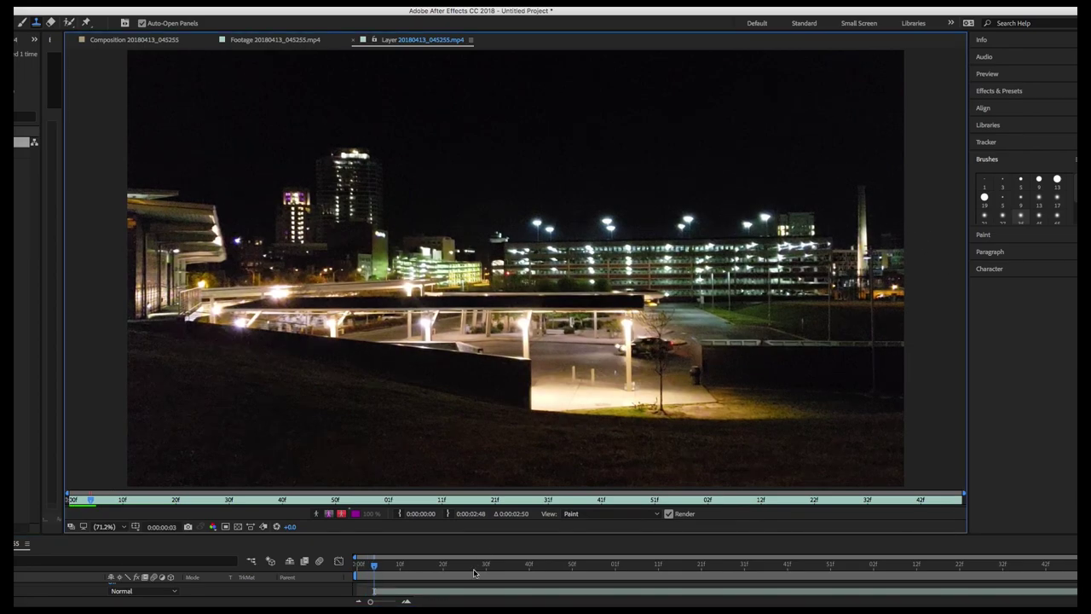
{"action": "left_click_drag", "start_coordinate": [376, 569], "coordinate": [402, 565]}
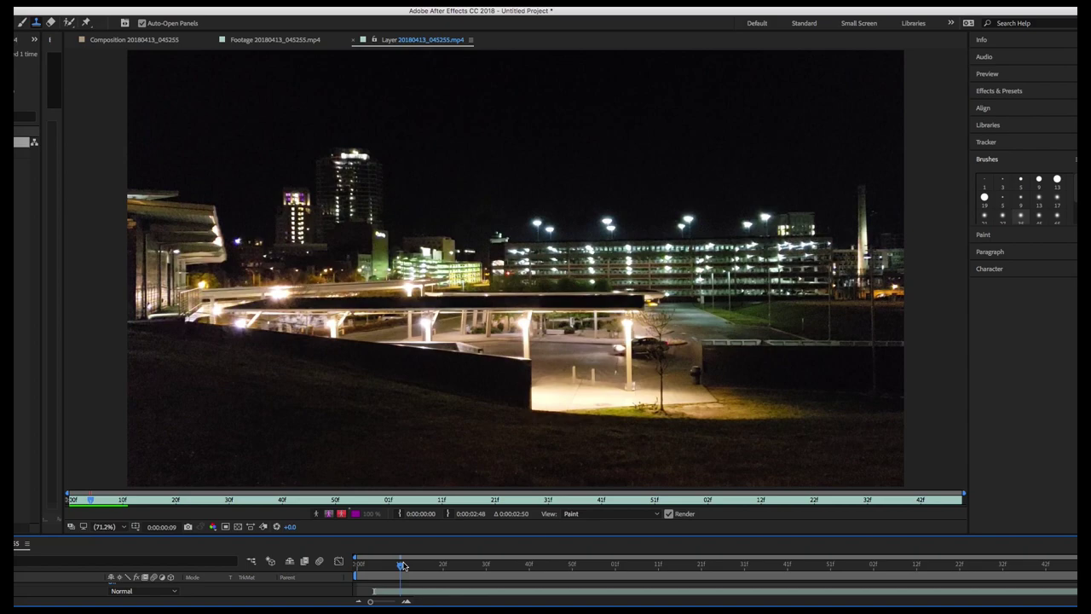
{"action": "left_click", "coordinate": [875, 209]}
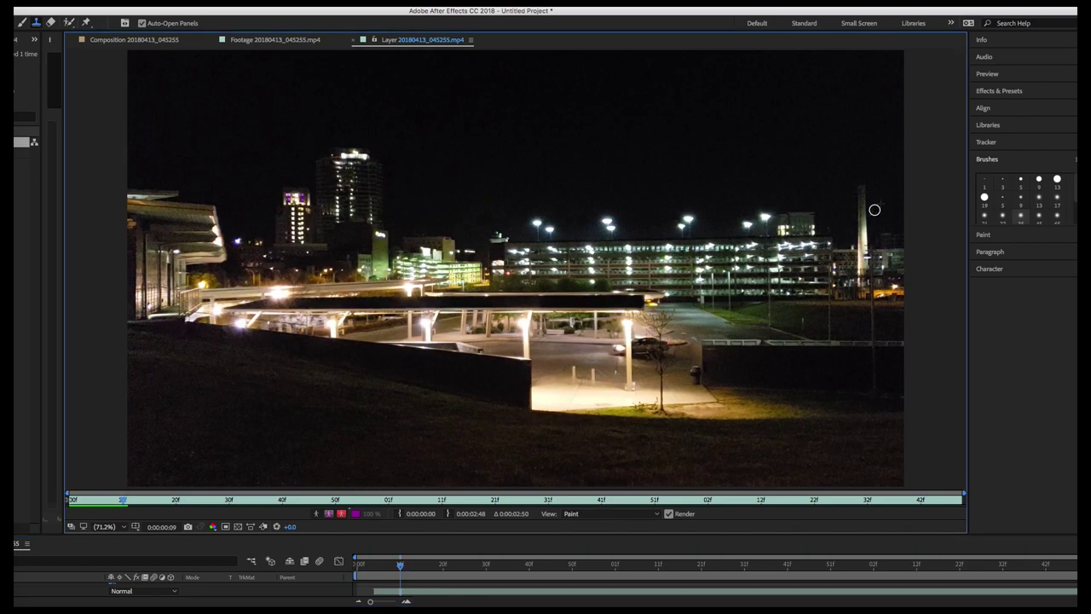
{"action": "left_click_drag", "start_coordinate": [399, 566], "coordinate": [454, 567]}
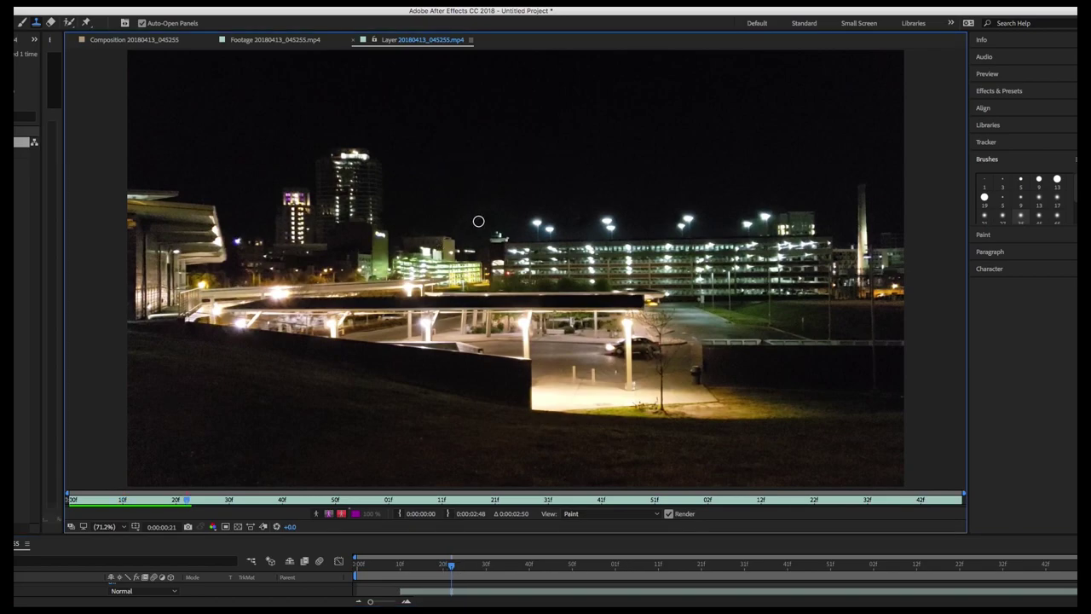
{"action": "mouse_move", "coordinate": [480, 219]}
{"action": "left_mouse_down"}
{"action": "mouse_move", "coordinate": [599, 186]}
{"action": "mouse_move", "coordinate": [580, 220]}
{"action": "left_mouse_up"}
Step: Paint out the flare spot around frames 22–25 and move ahead to later frames
{"action": "left_click", "coordinate": [457, 567]}
{"action": "left_click_drag", "start_coordinate": [459, 567], "coordinate": [468, 568]}
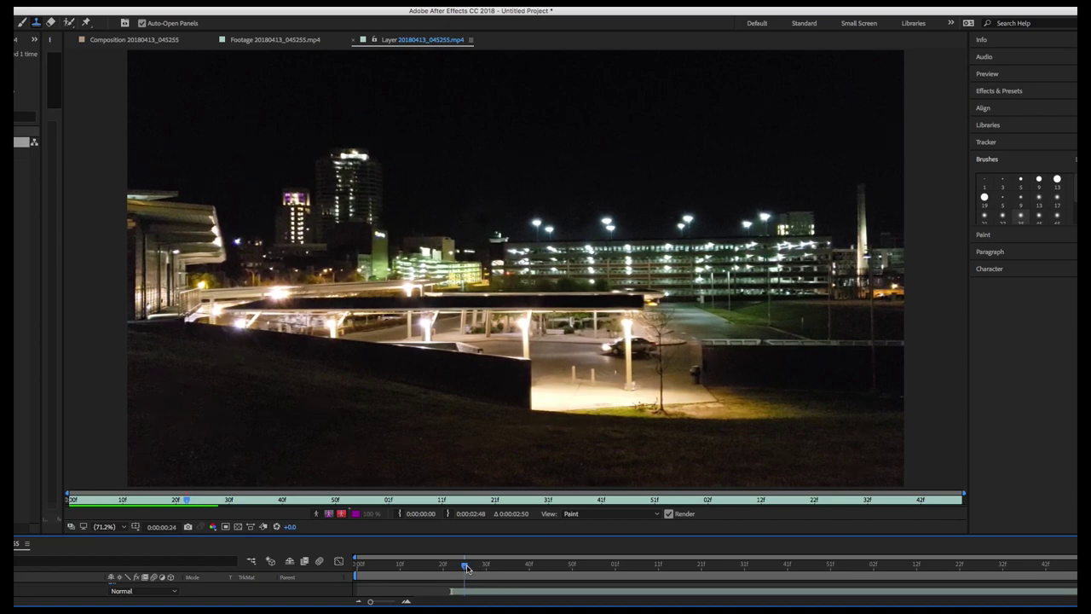
{"action": "left_click", "coordinate": [575, 202]}
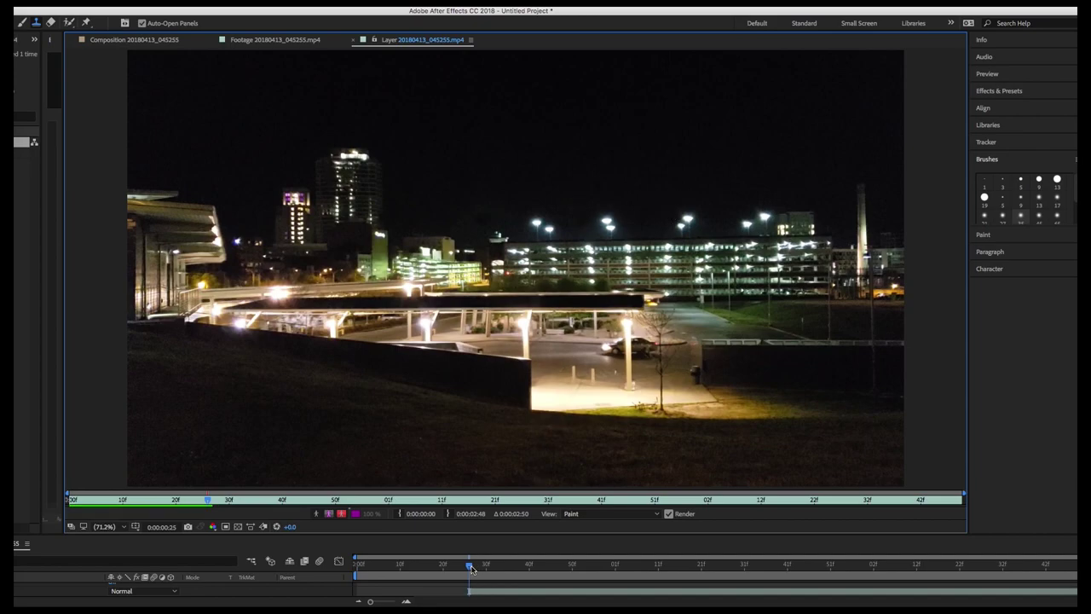
{"action": "left_click_drag", "start_coordinate": [472, 570], "coordinate": [342, 603]}
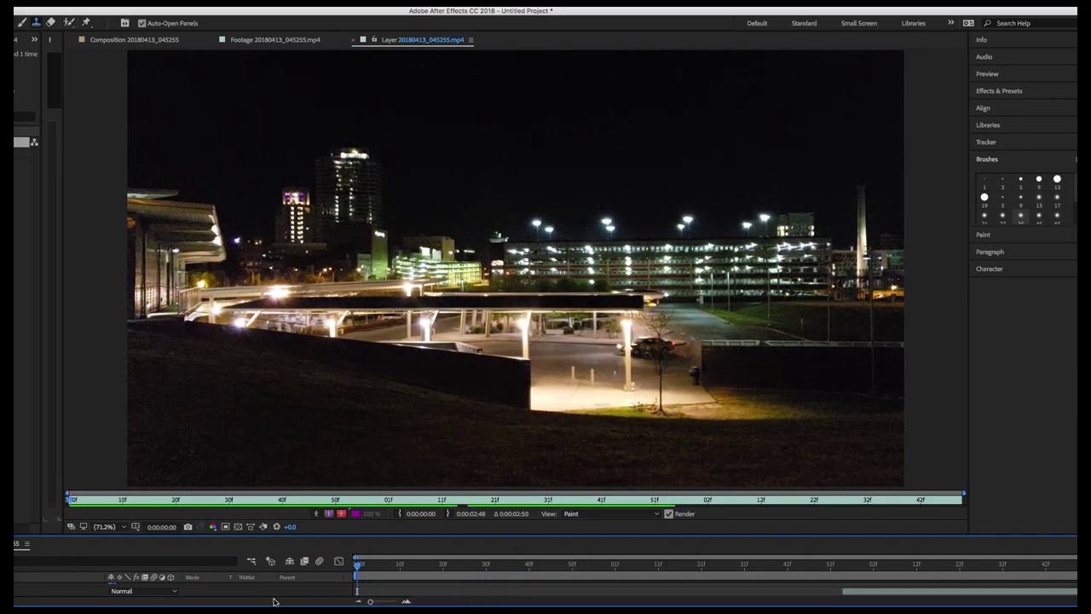
Step: Preview the clip and scrub back to an early frame
{"action": "key", "text": "space"}
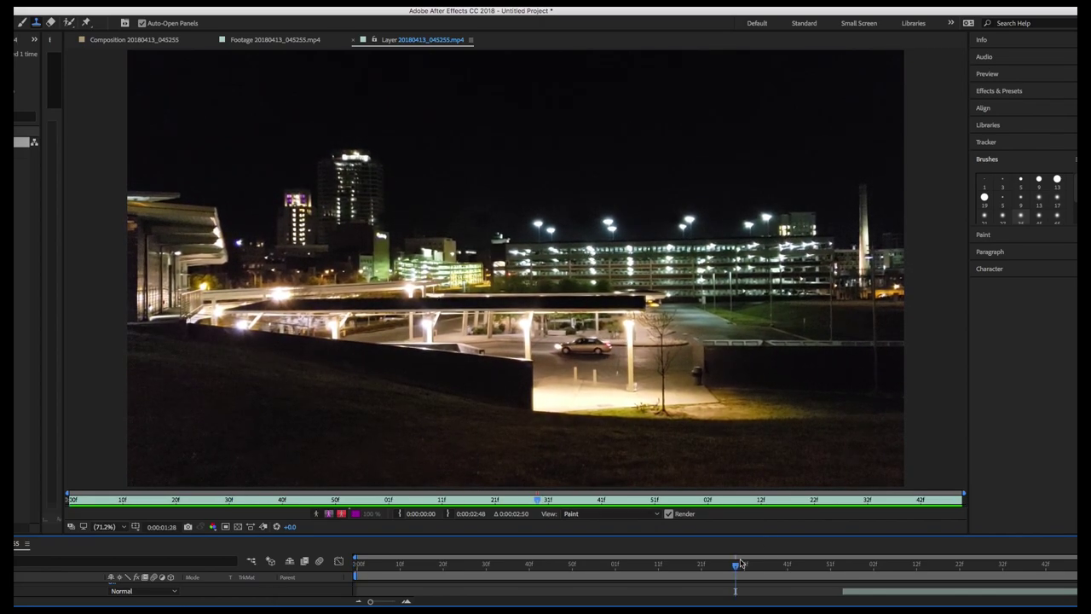
{"action": "left_click_drag", "start_coordinate": [740, 564], "coordinate": [437, 579]}
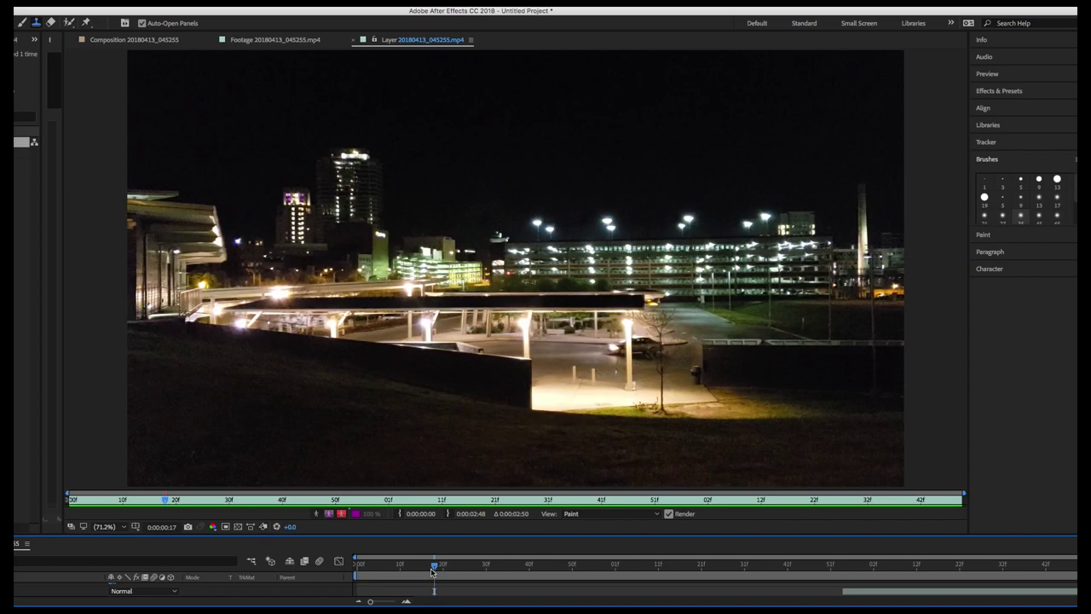
{"action": "left_click_drag", "start_coordinate": [435, 569], "coordinate": [355, 573]}
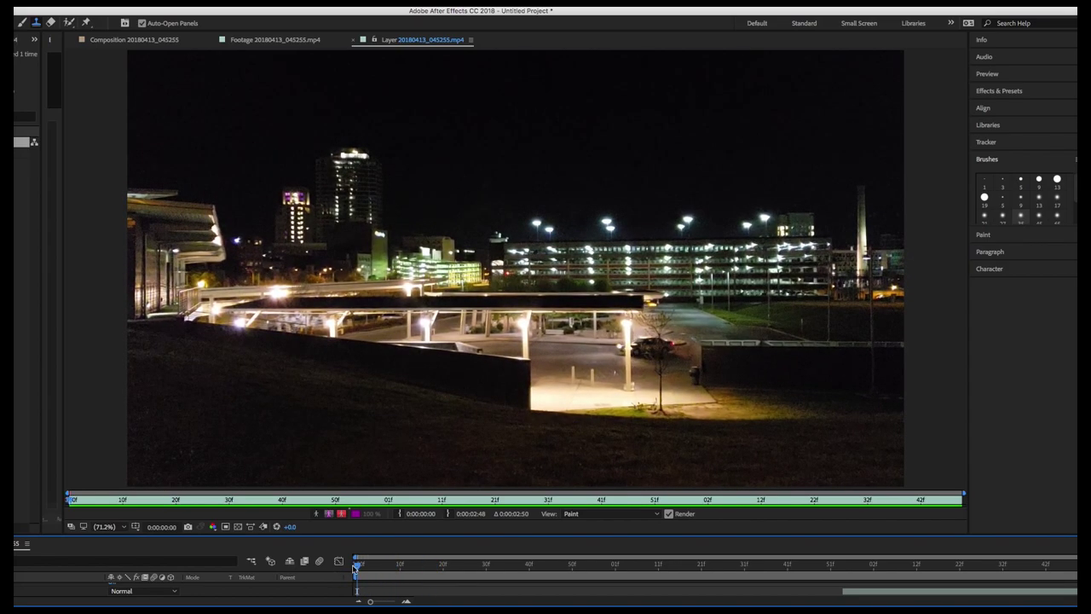
Step: Clone over the flare spot on the opening frame and on frame 4, then reach frame 14
{"action": "left_click", "coordinate": [597, 256]}
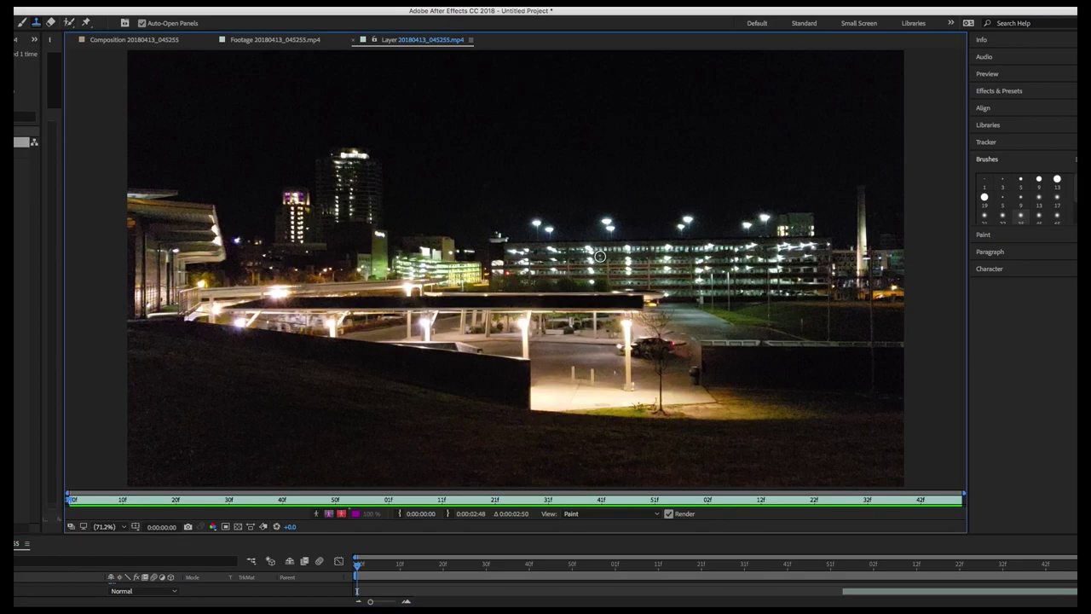
{"action": "left_click", "coordinate": [600, 257]}
{"action": "left_click", "coordinate": [358, 570]}
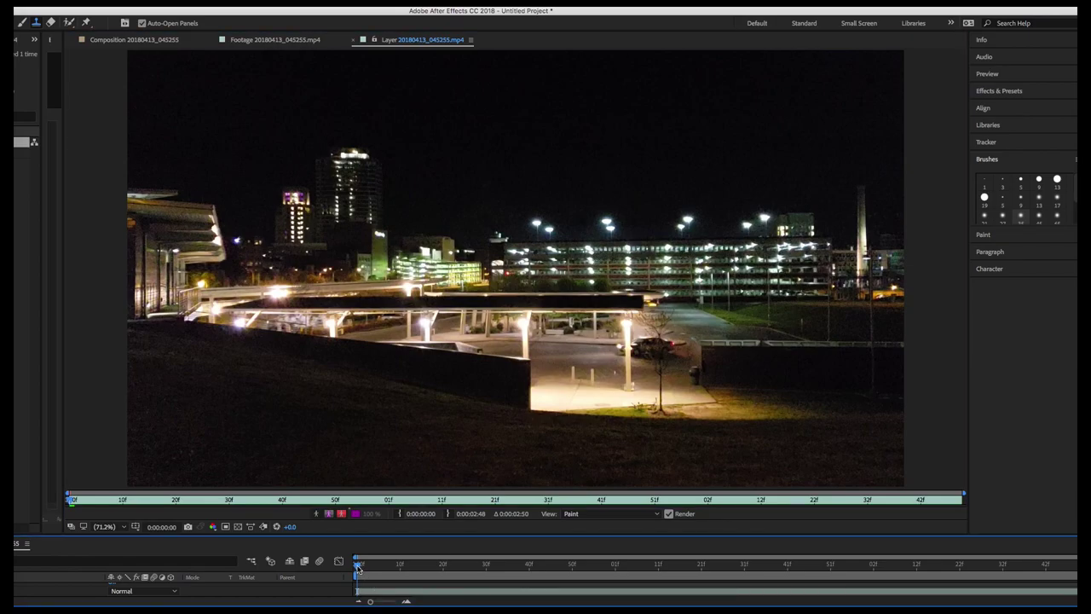
{"action": "left_click_drag", "start_coordinate": [360, 569], "coordinate": [380, 568]}
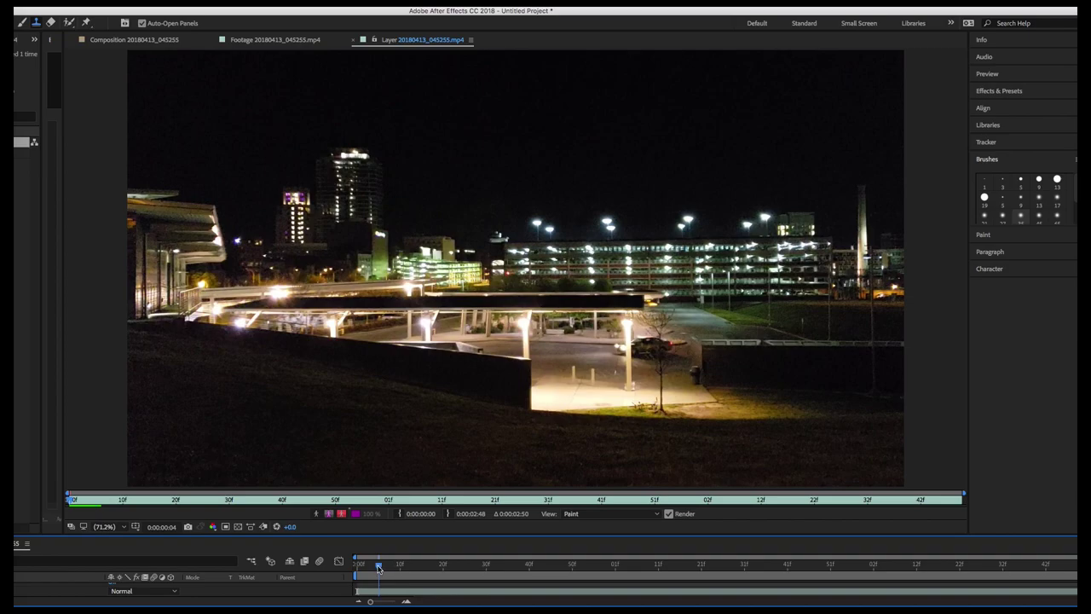
{"action": "left_click", "coordinate": [577, 255]}
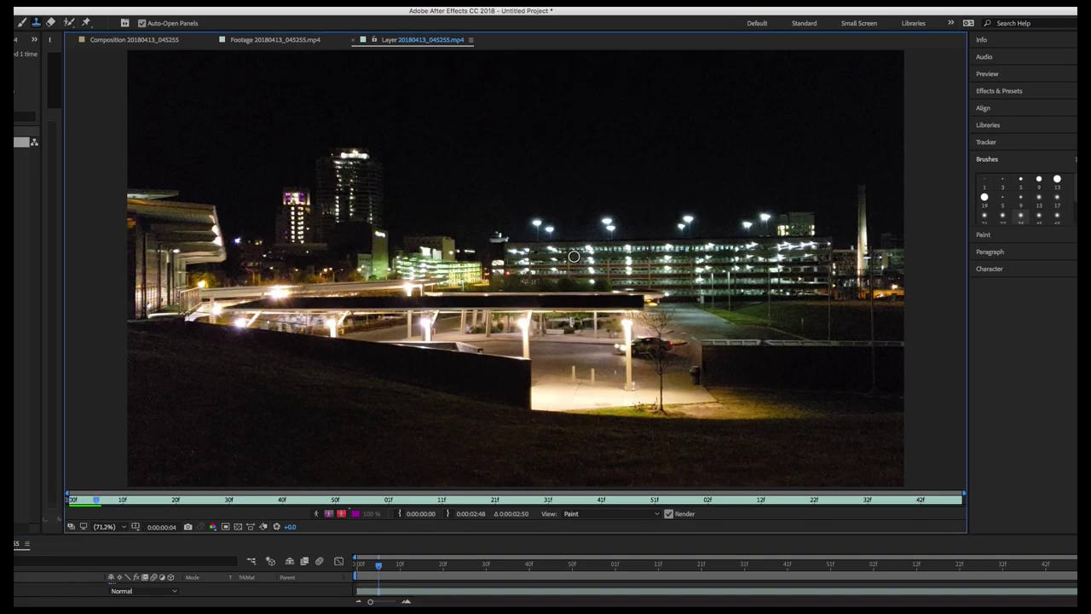
{"action": "left_click_drag", "start_coordinate": [378, 568], "coordinate": [451, 568]}
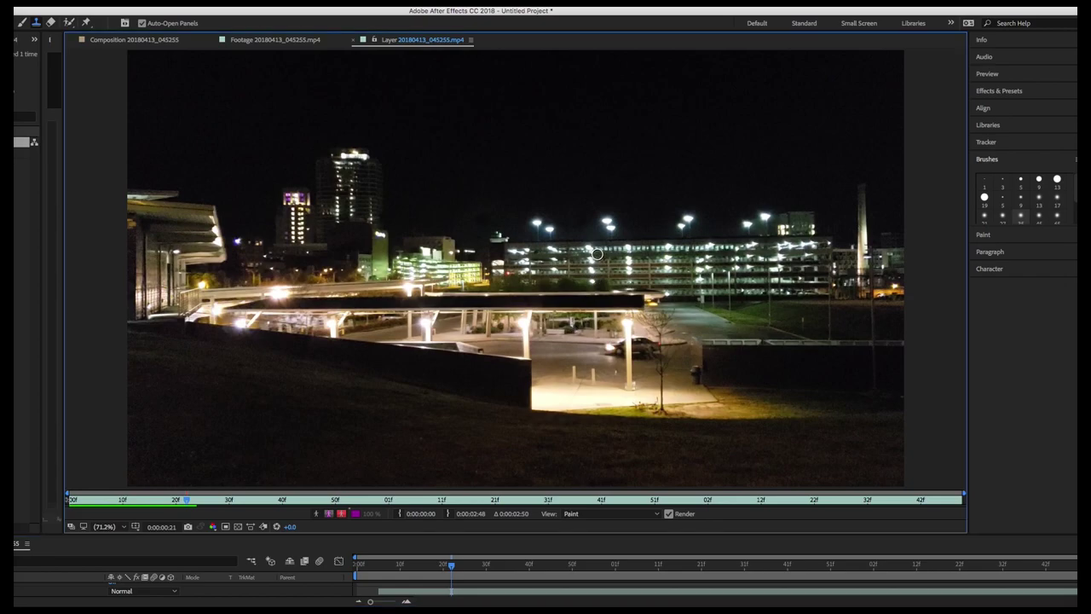
Step: Trim the layer to start at the current frame, then clone out the flare at frames 28, 0:00:00:58 and 0:00:00:55
{"action": "key", "text": "alt+bracketleft"}
{"action": "left_click_drag", "start_coordinate": [454, 568], "coordinate": [620, 569]}
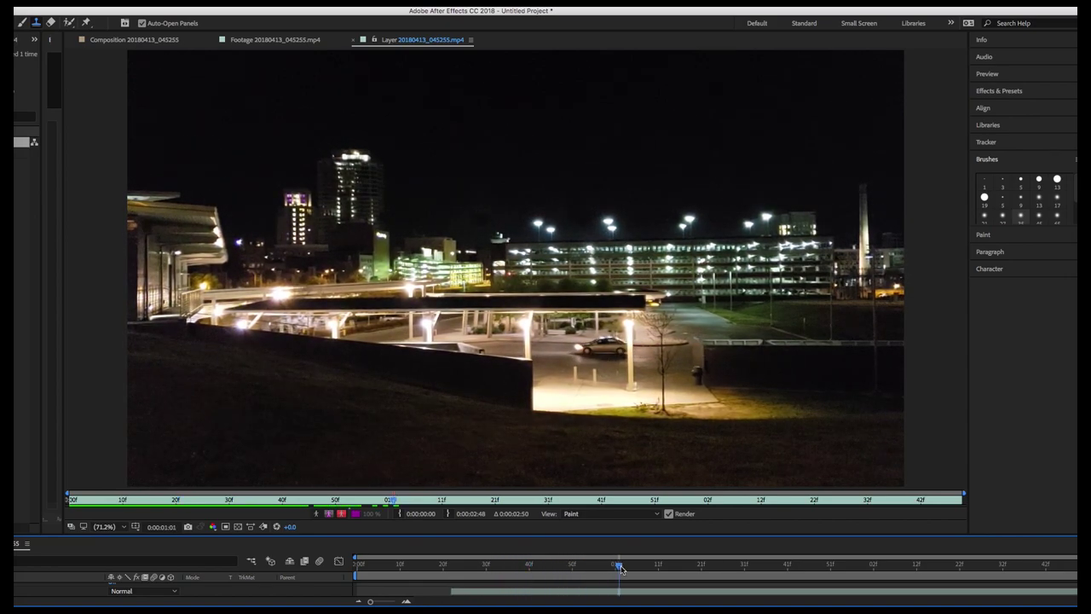
{"action": "left_click", "coordinate": [600, 261]}
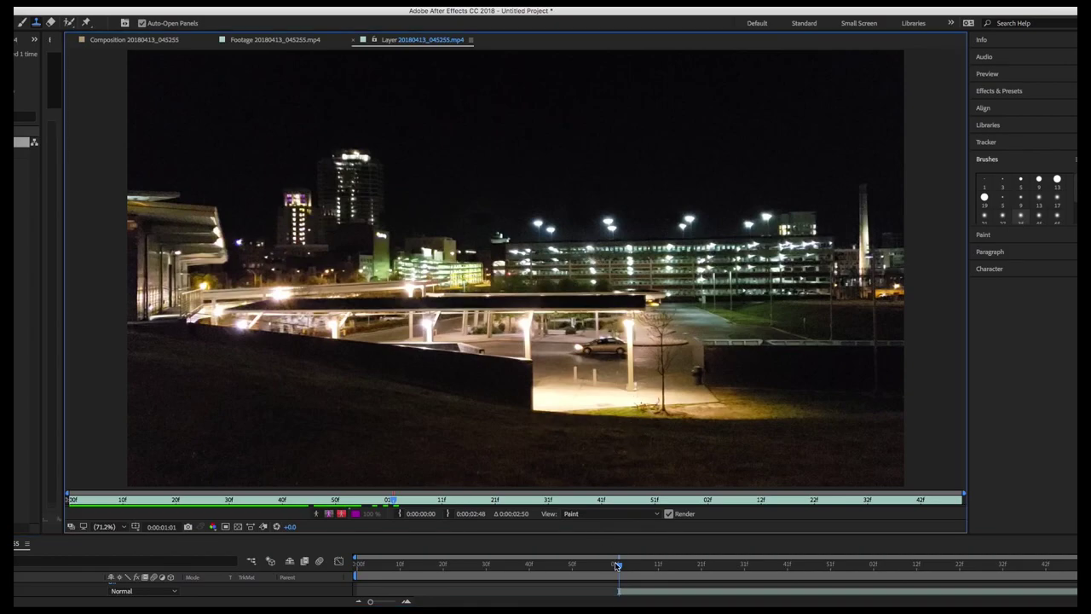
{"action": "left_click_drag", "start_coordinate": [619, 566], "coordinate": [609, 566]}
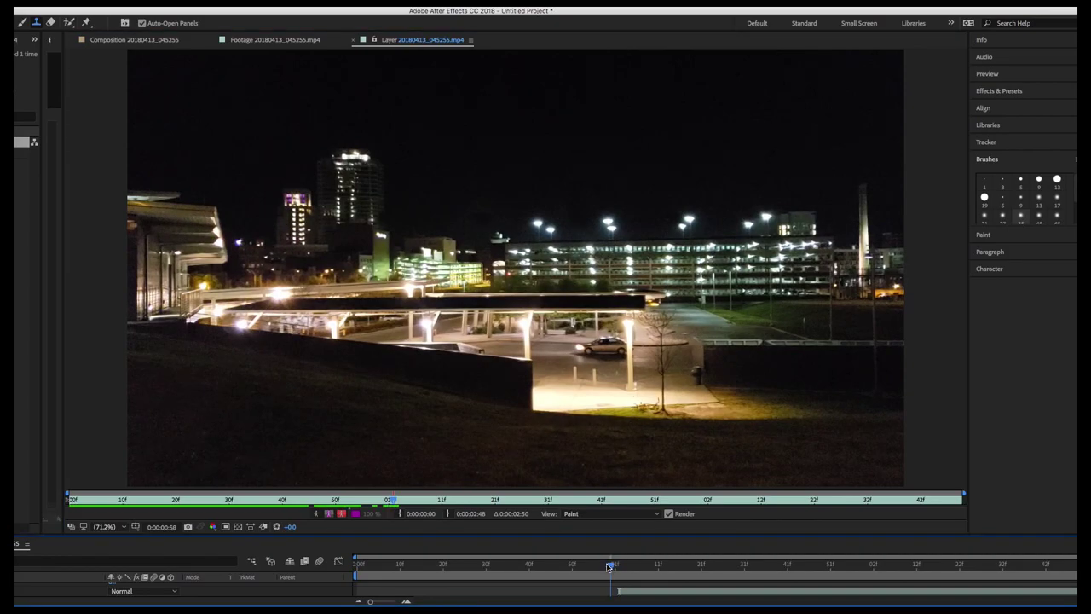
{"action": "left_click", "coordinate": [601, 256]}
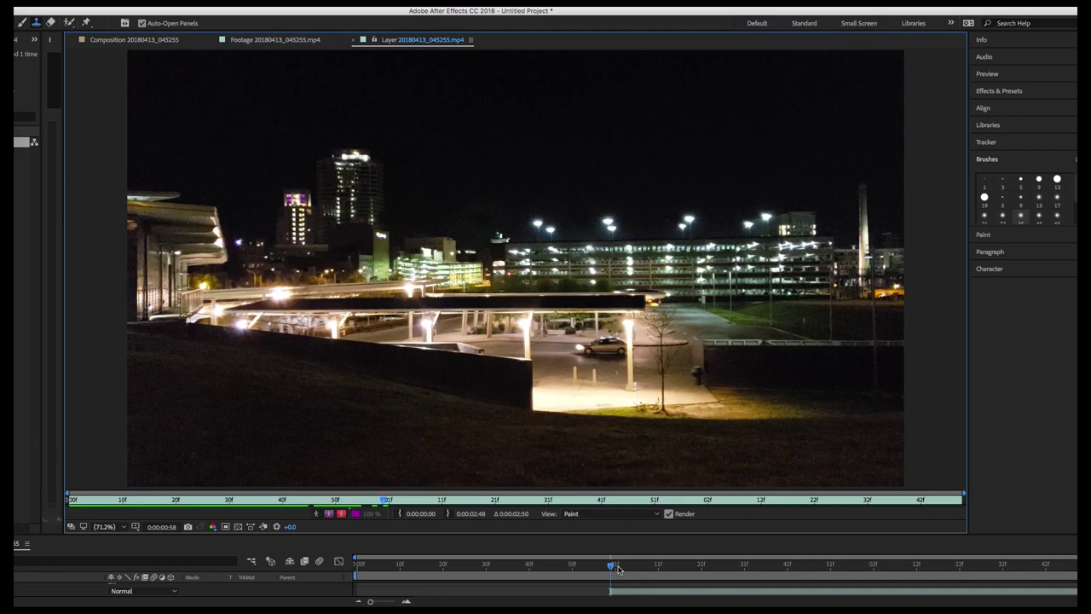
{"action": "left_click_drag", "start_coordinate": [612, 567], "coordinate": [598, 567]}
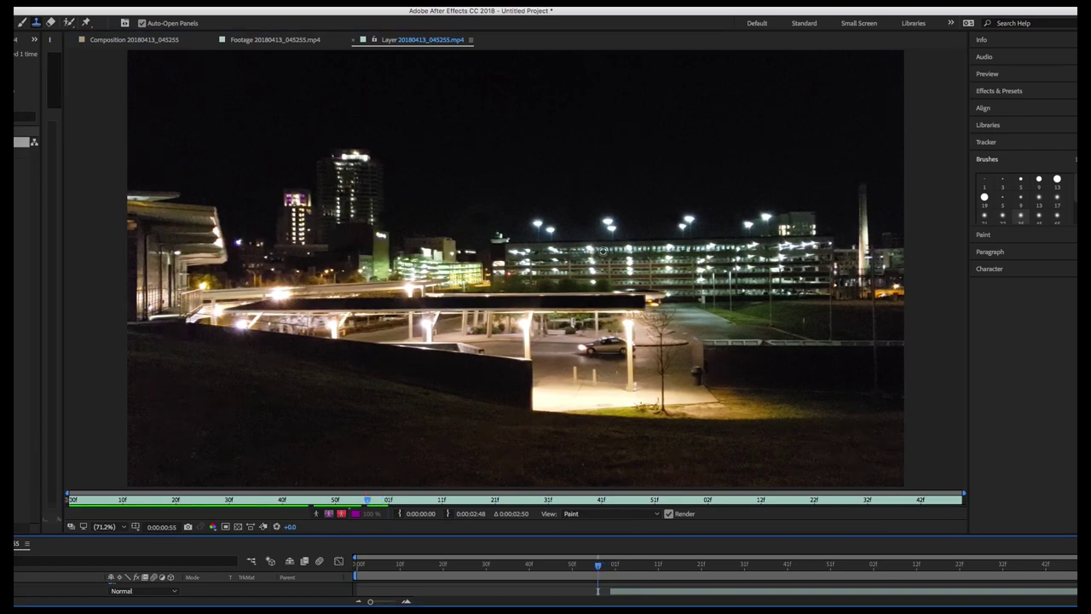
{"action": "left_click", "coordinate": [599, 259]}
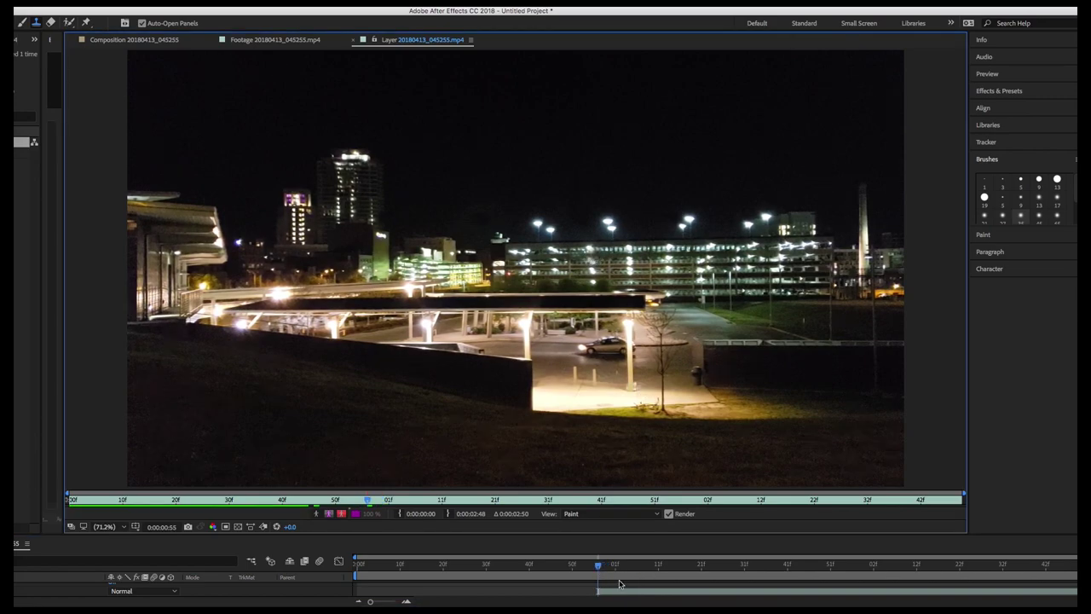
Step: Clone out the flare at 0:00:00:52, 0:00:00:50 and 0:00:00:23, then advance to 0:00:00:41
{"action": "left_click_drag", "start_coordinate": [599, 567], "coordinate": [587, 569]}
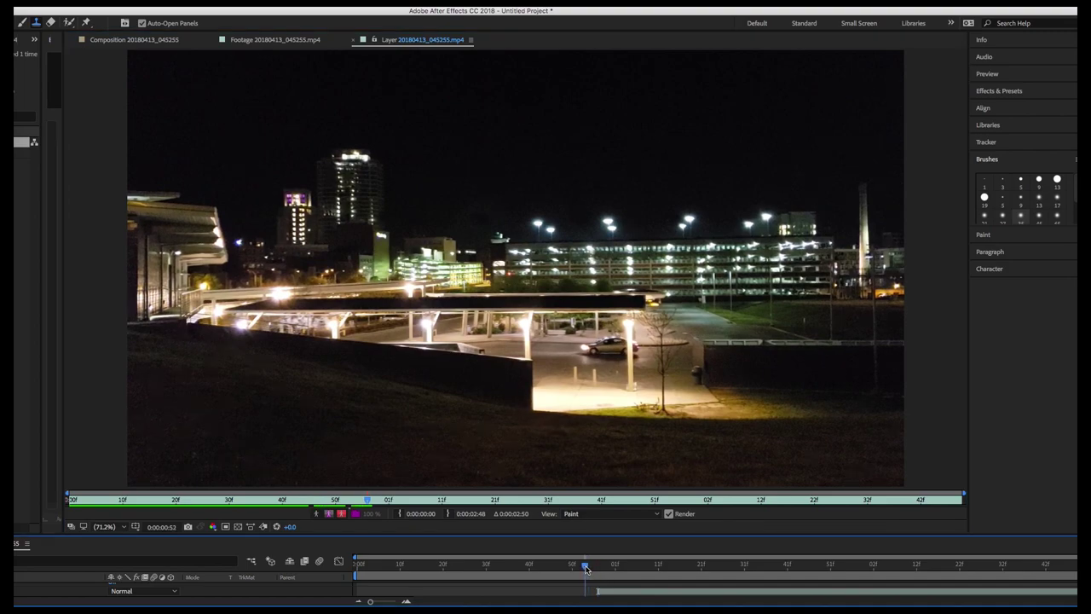
{"action": "left_click", "coordinate": [592, 257]}
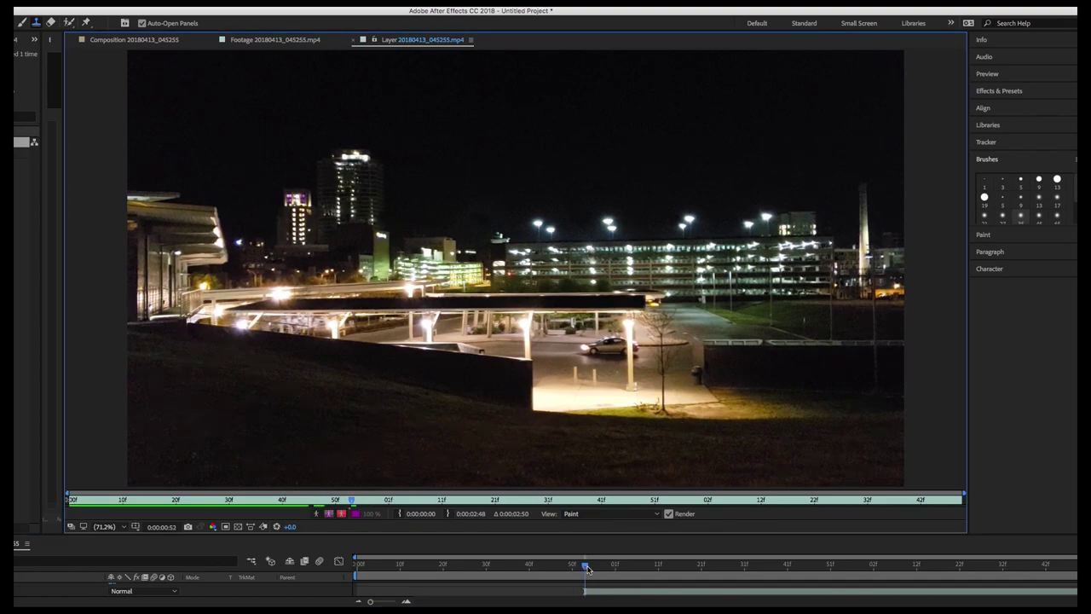
{"action": "left_click_drag", "start_coordinate": [587, 569], "coordinate": [577, 567]}
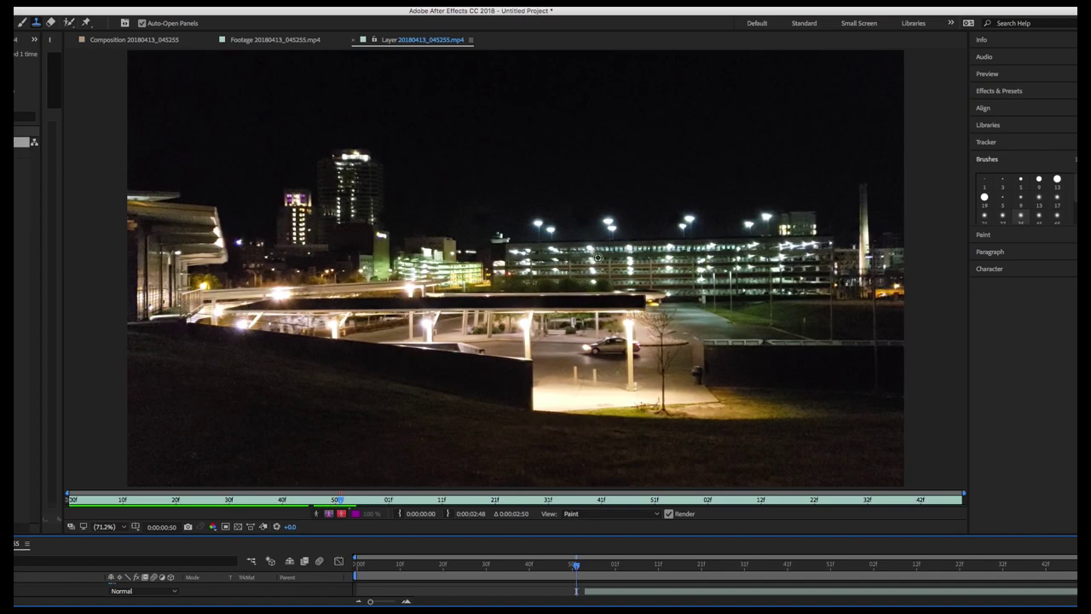
{"action": "left_click", "coordinate": [598, 257]}
{"action": "left_click", "coordinate": [576, 566]}
{"action": "left_click_drag", "start_coordinate": [577, 566], "coordinate": [494, 568]}
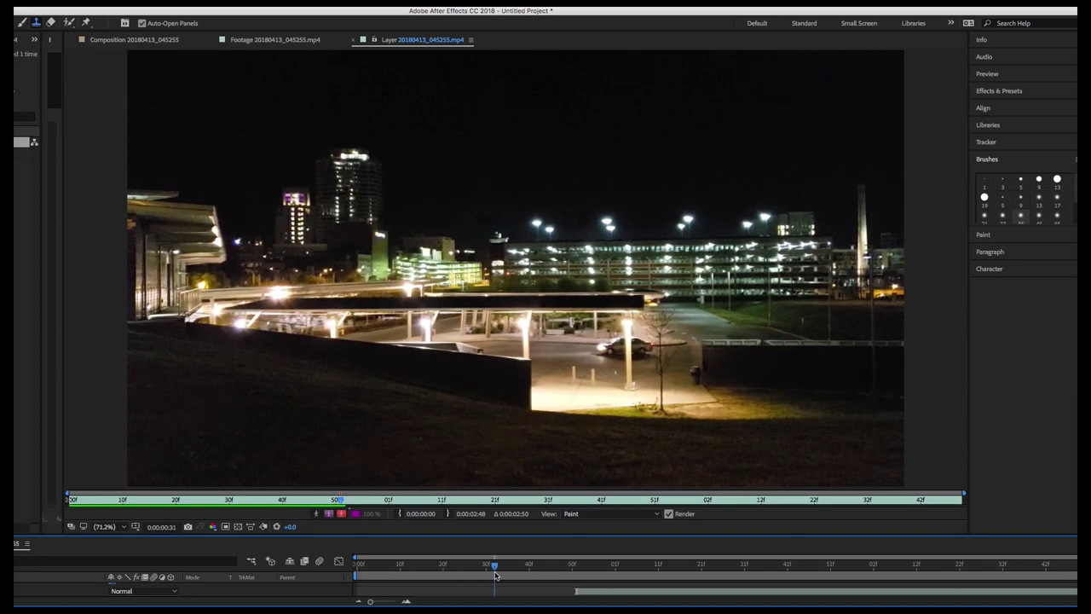
{"action": "left_click", "coordinate": [599, 257]}
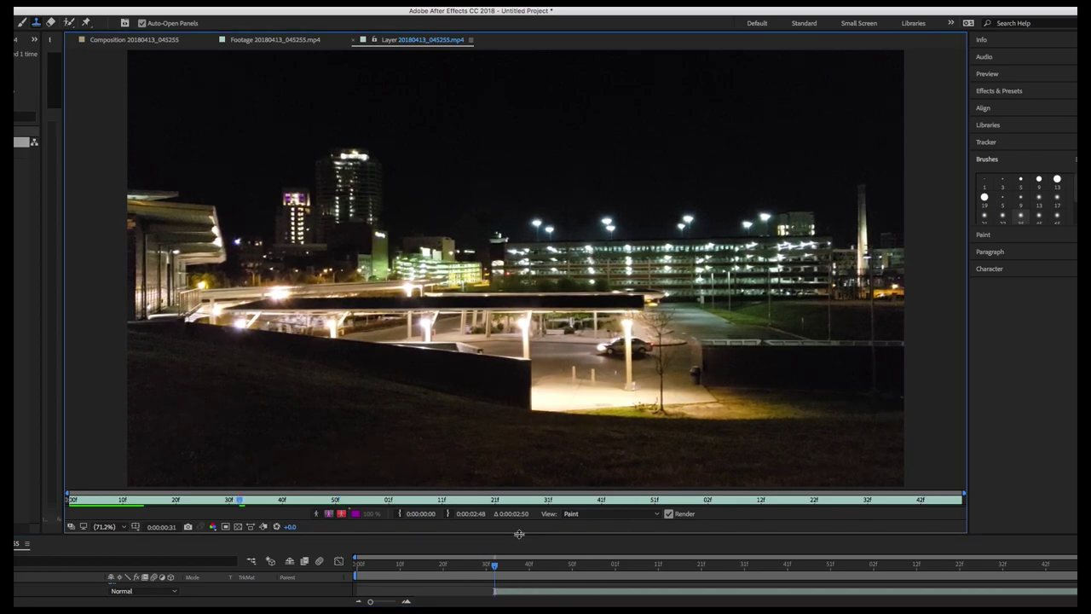
{"action": "left_click_drag", "start_coordinate": [499, 569], "coordinate": [1076, 556]}
{"action": "key", "text": "Home"}
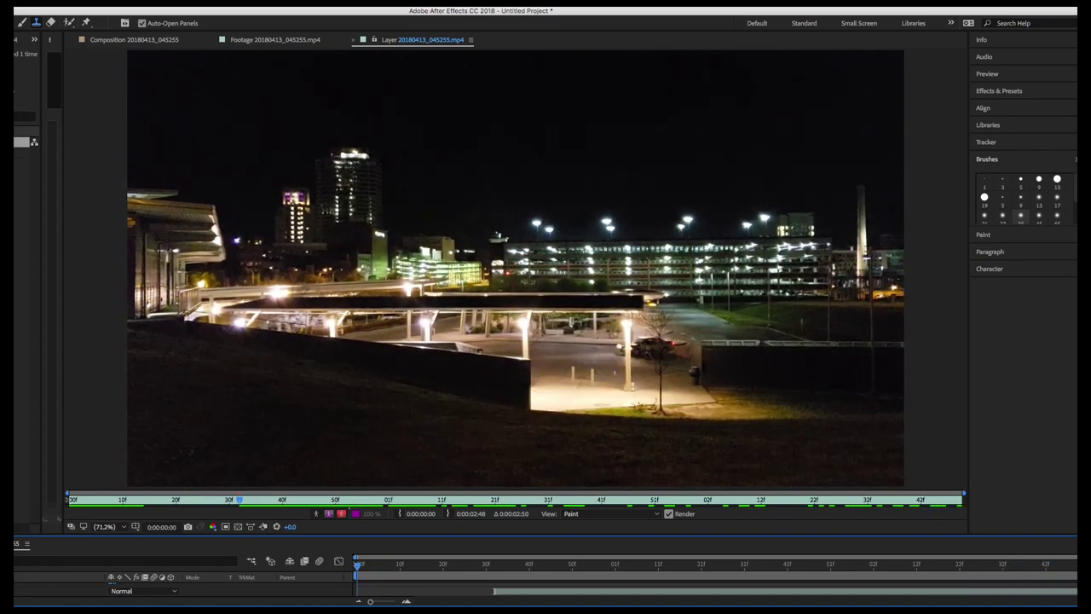
{"action": "key", "text": "space"}
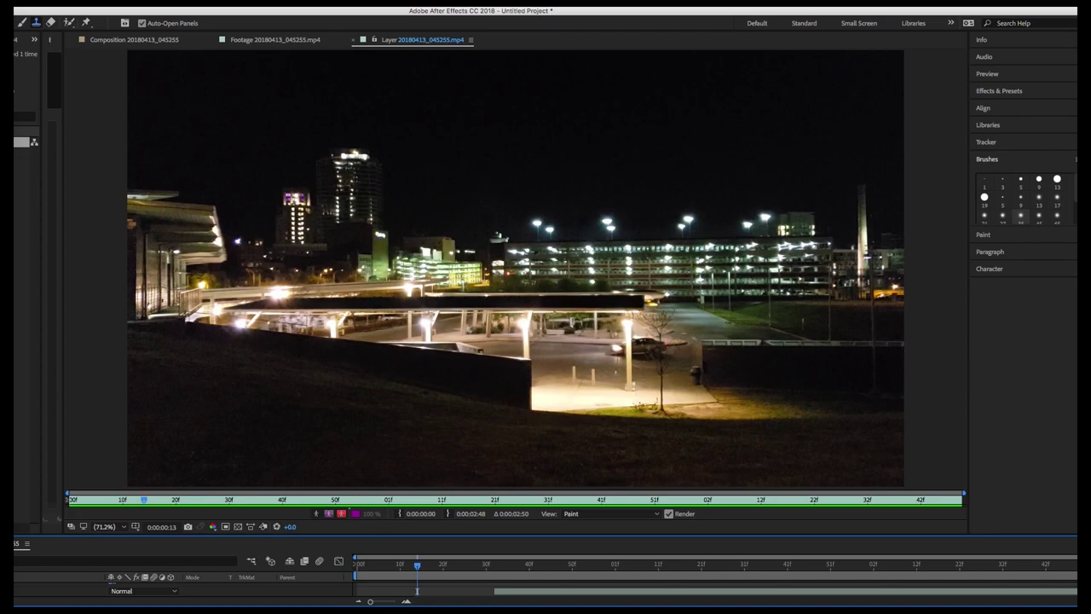
{"action": "left_click_drag", "start_coordinate": [417, 566], "coordinate": [564, 575]}
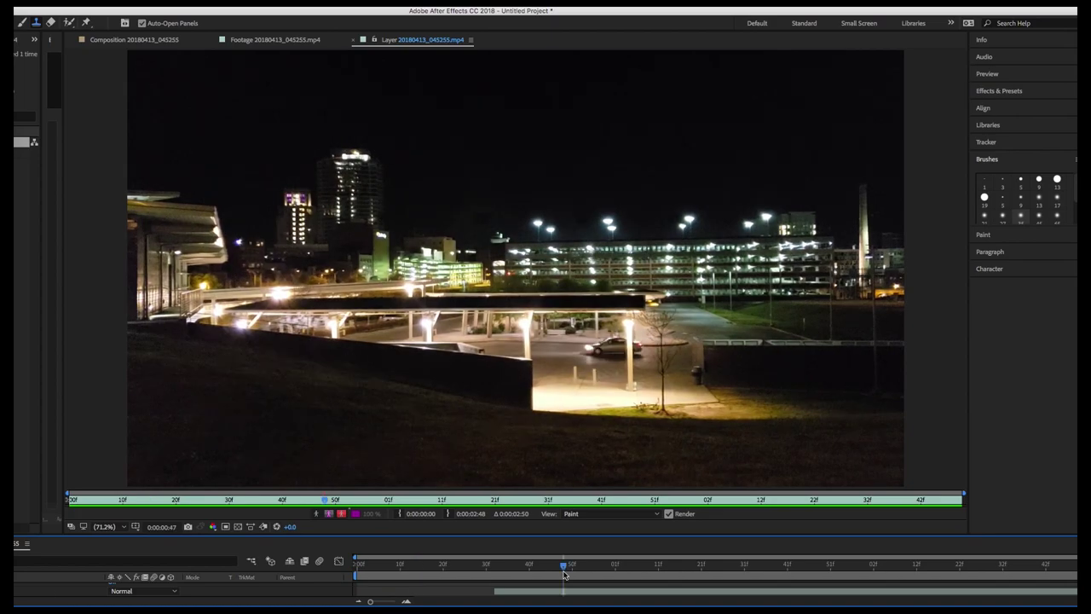